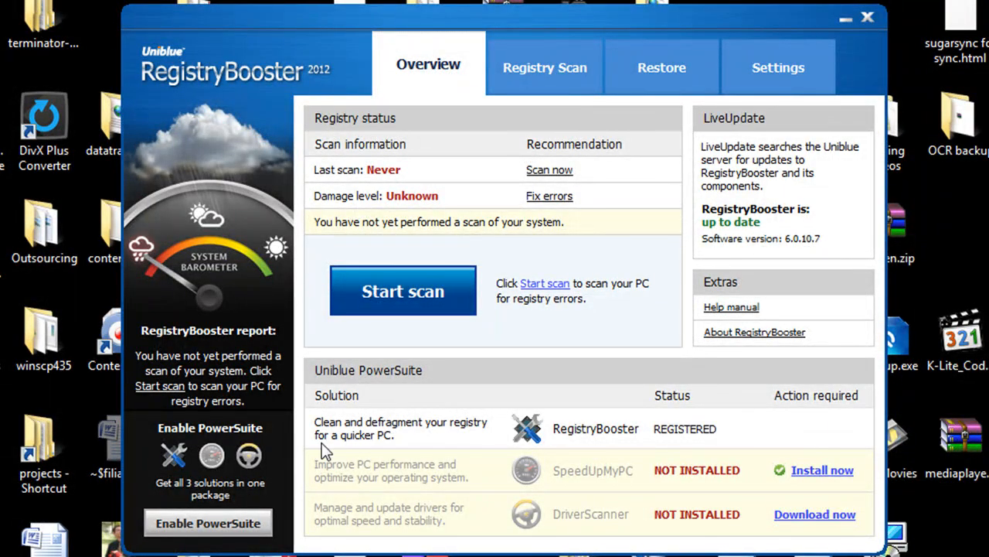
Review the General settings and keep English as the interface language.
click(778, 78)
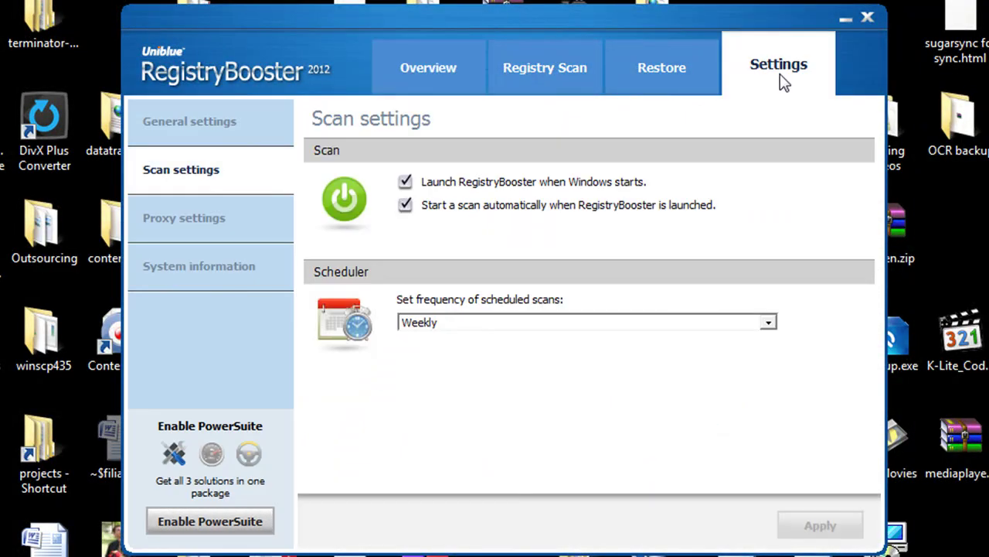
click(216, 121)
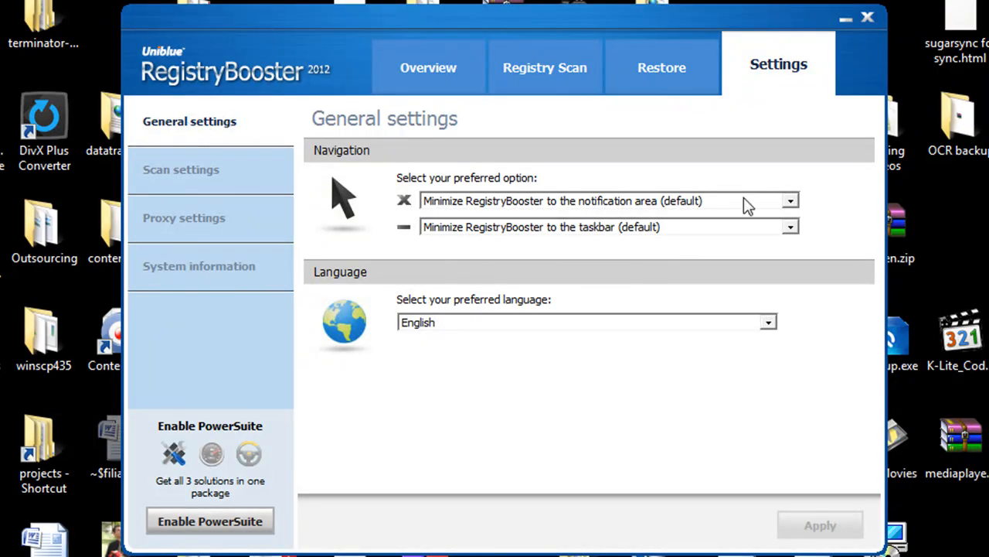
click(768, 323)
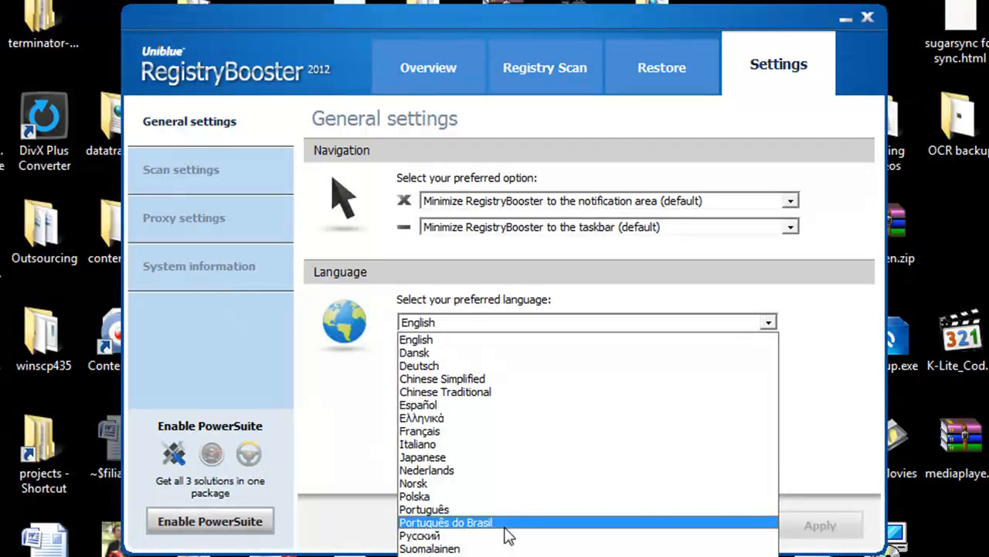
click(350, 240)
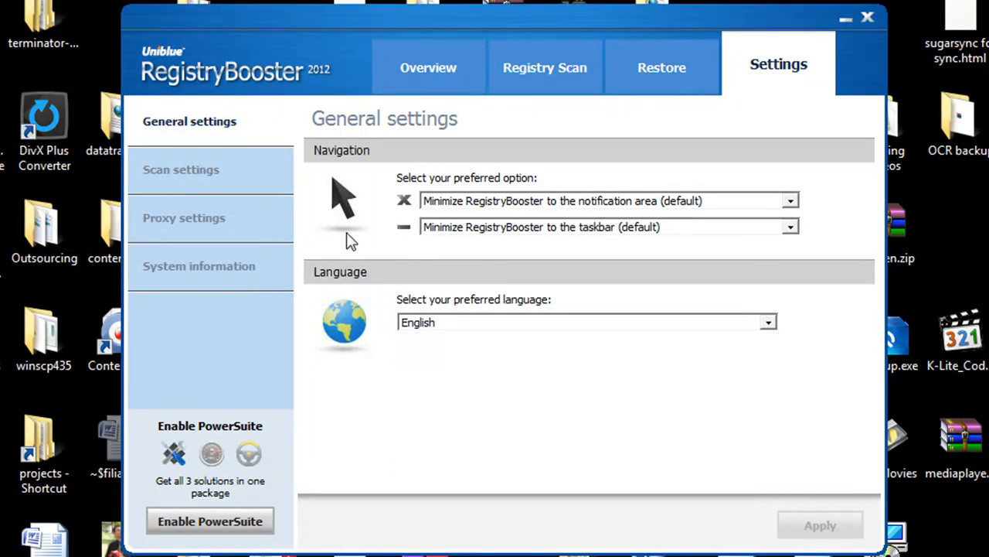
In Scan settings, untick launch with Windows and scan on launch, and schedule scans Bi-weekly.
click(201, 187)
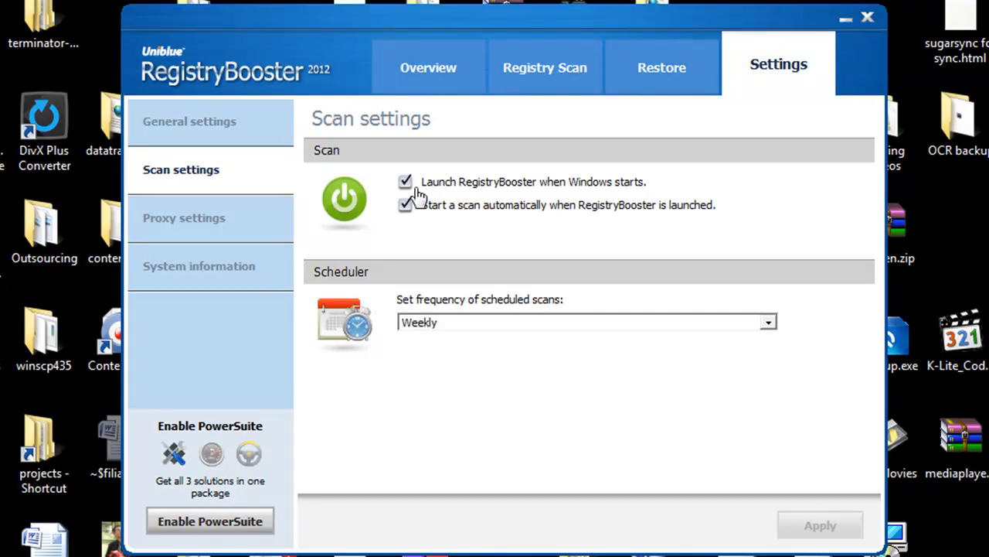
click(405, 182)
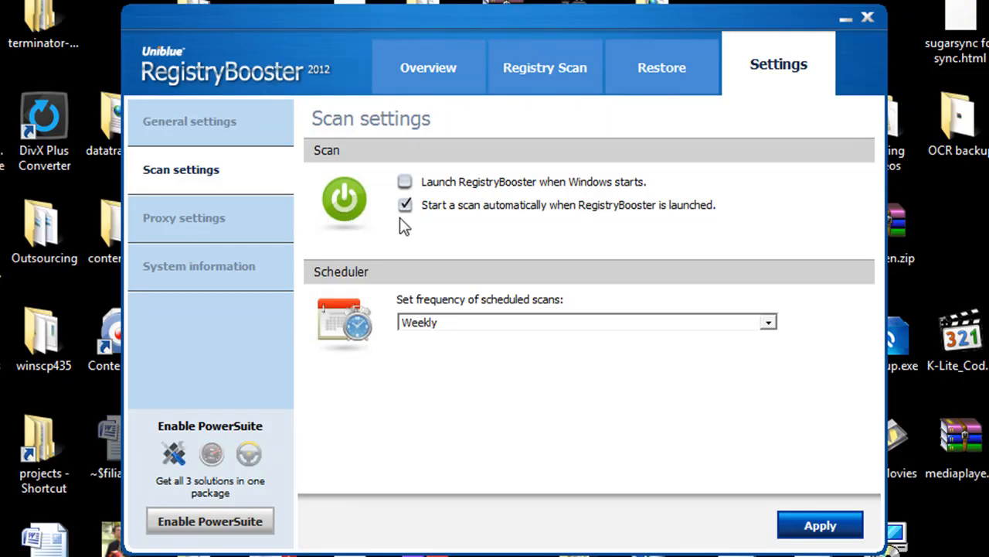
click(405, 204)
click(768, 323)
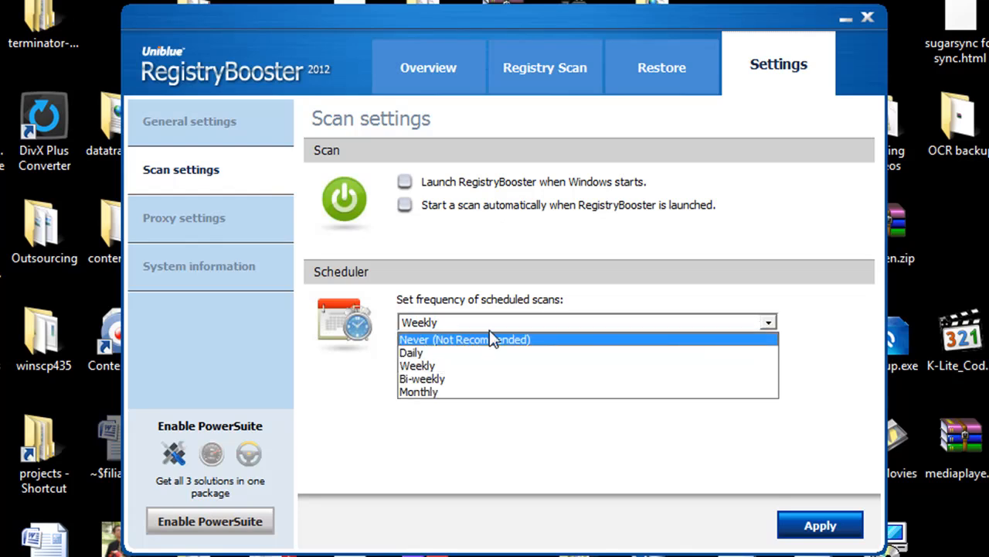
click(434, 378)
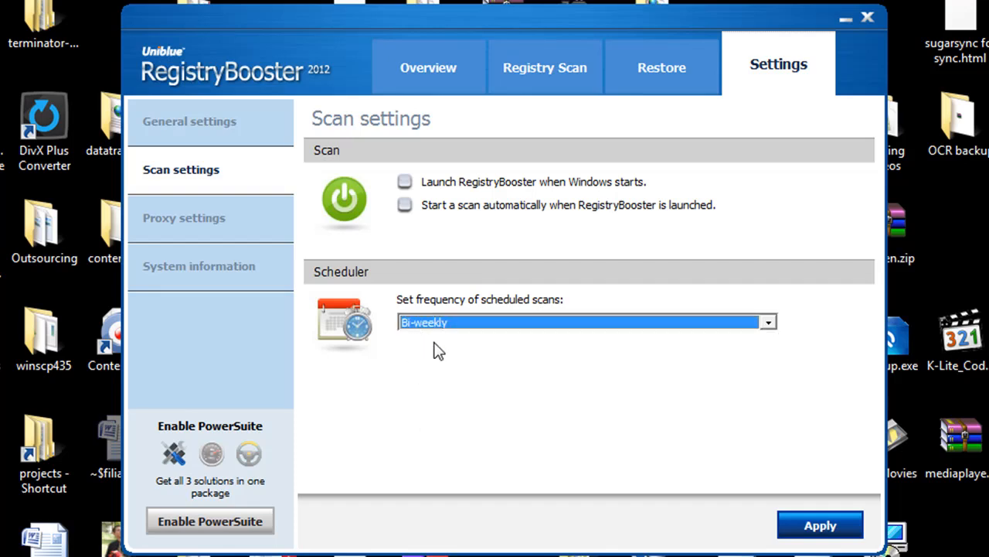
click(387, 376)
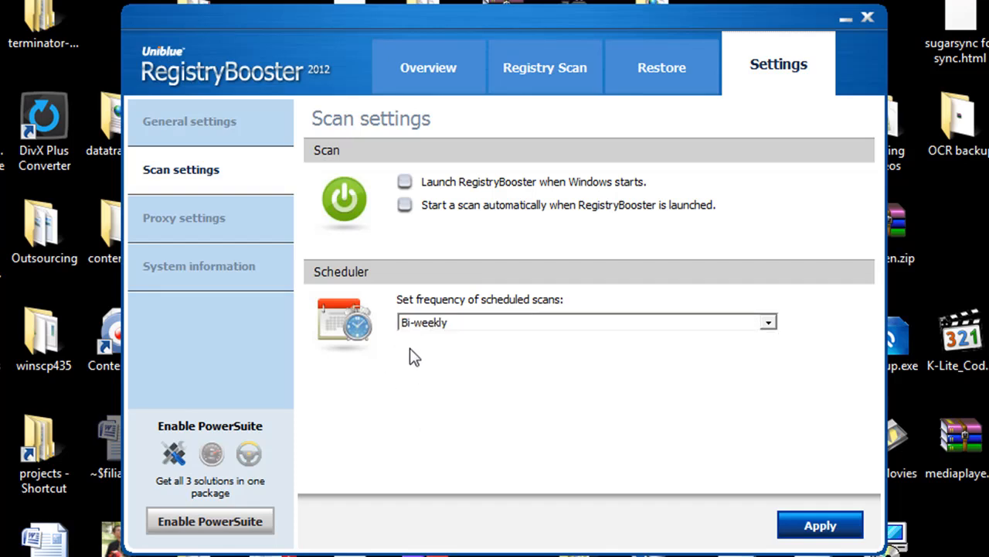
View the proxy settings form, then this PC's system information page.
click(166, 226)
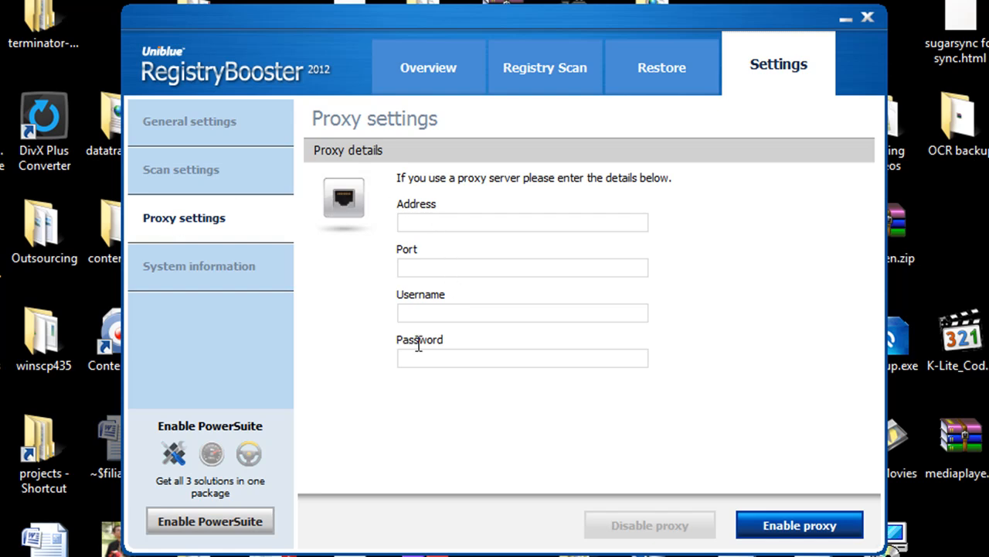
click(224, 269)
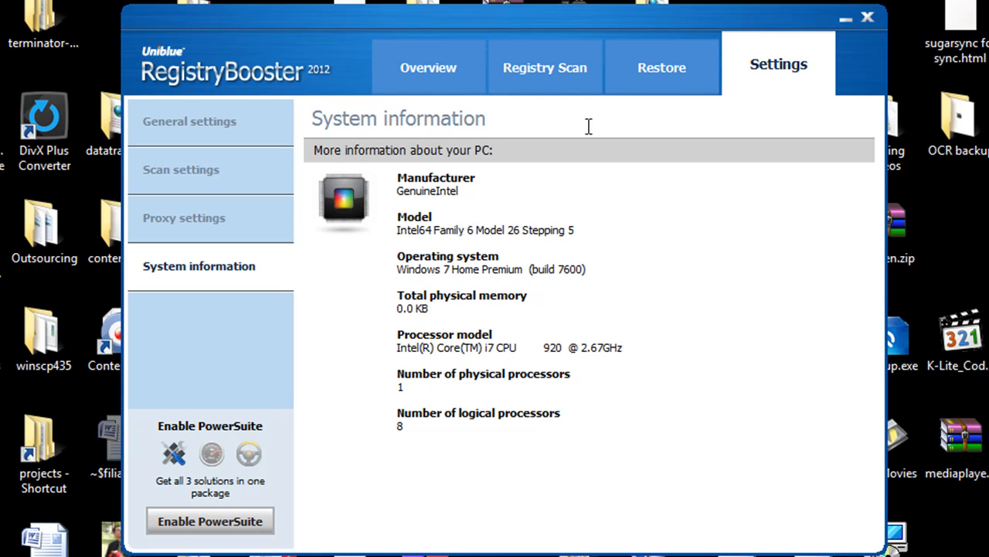
Show the Restore page with its empty list of registry backups.
click(663, 75)
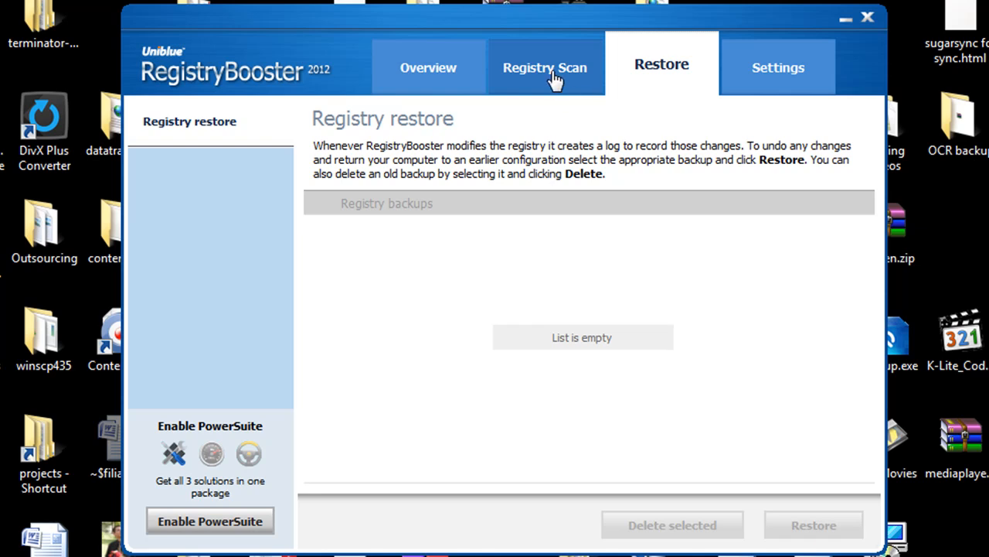
Review the Registry Scan categories, leaving system and third-party errors included.
click(534, 63)
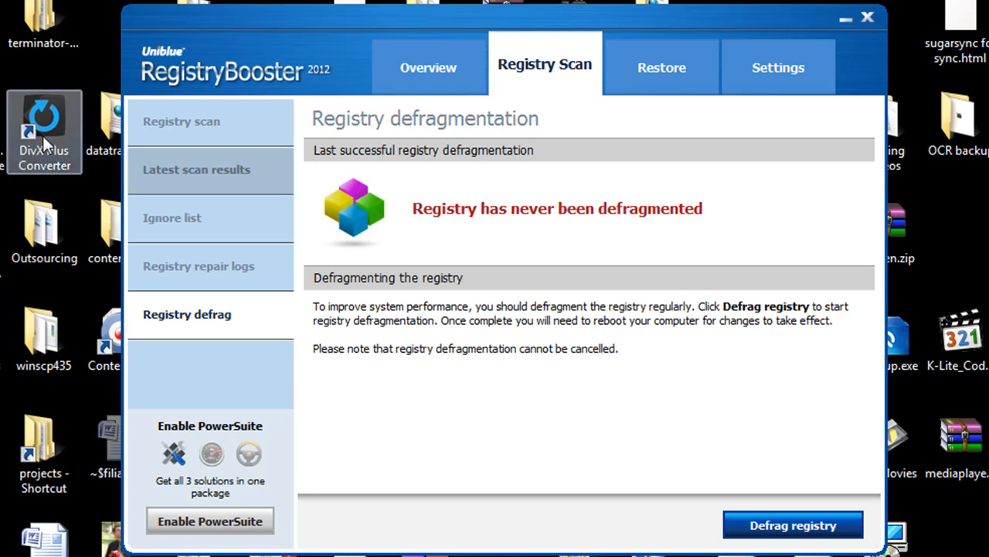
click(191, 123)
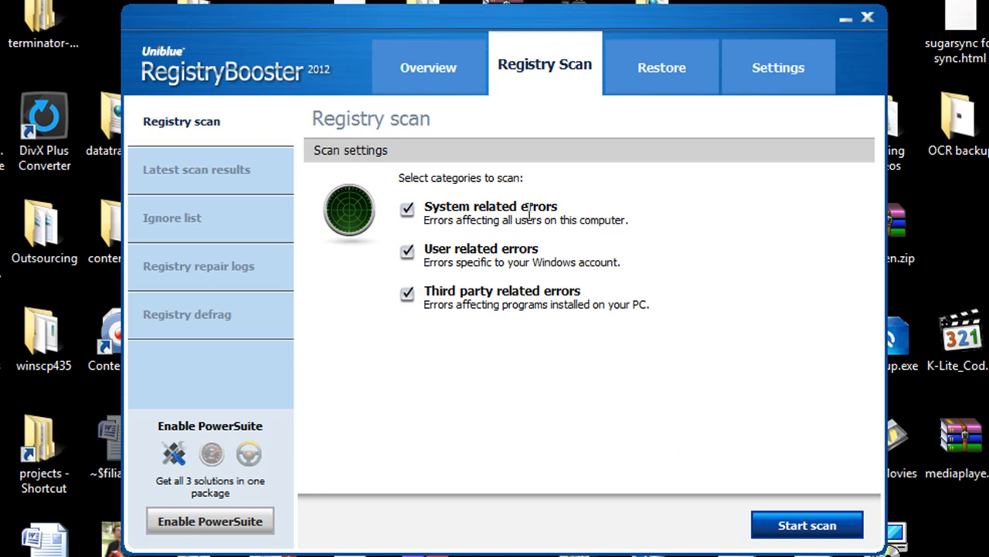
click(391, 65)
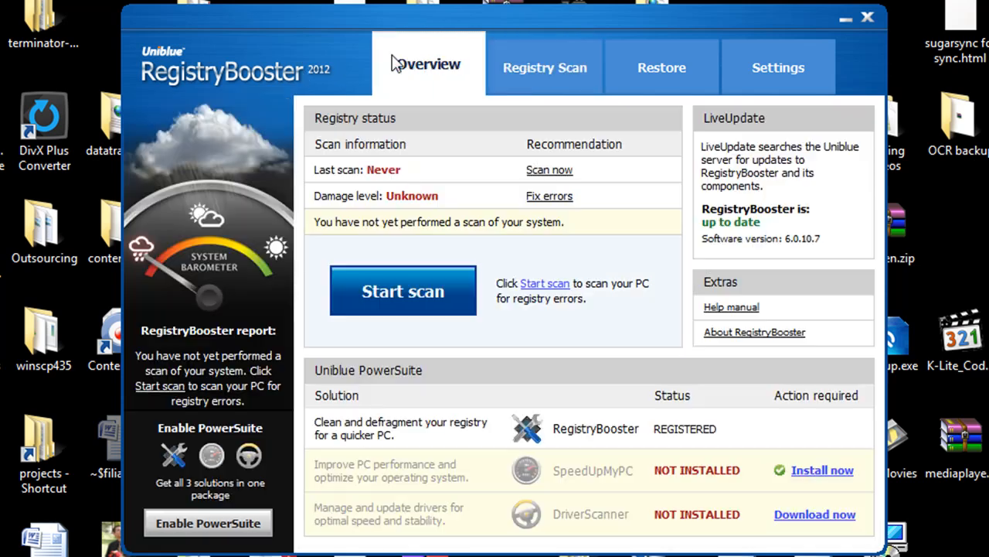
click(544, 69)
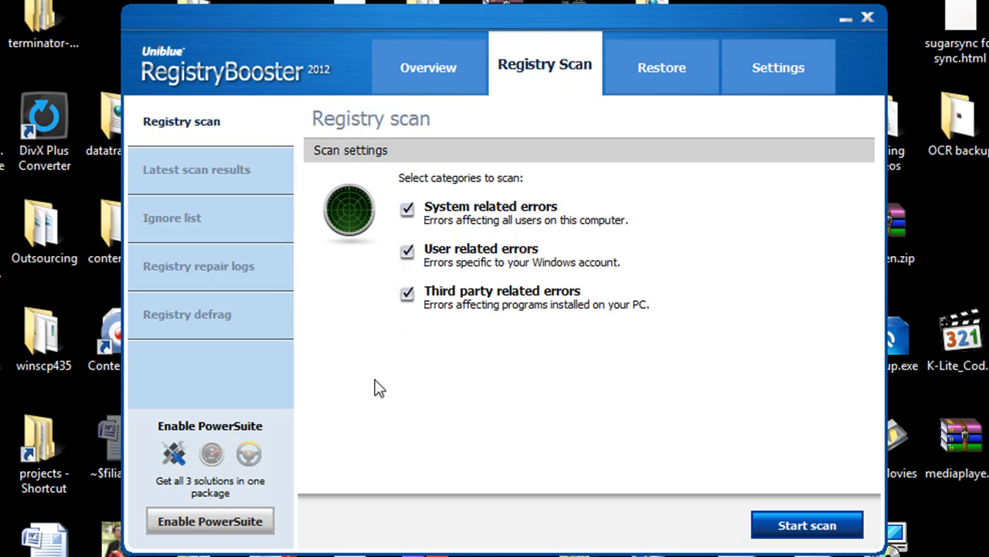
click(408, 294)
click(407, 210)
click(408, 294)
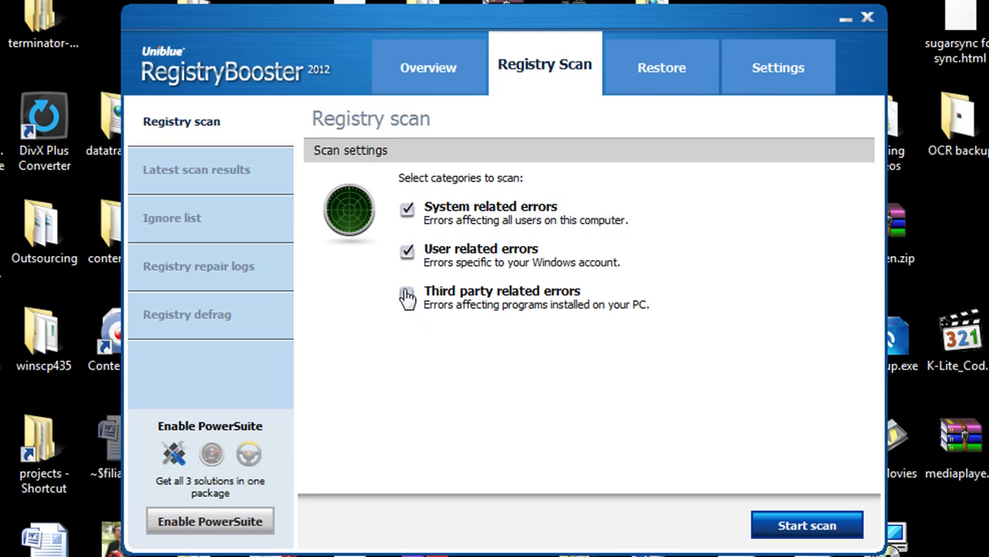
Browse latest results, the empty ignore list and repair logs, ending on Registry defrag.
click(209, 178)
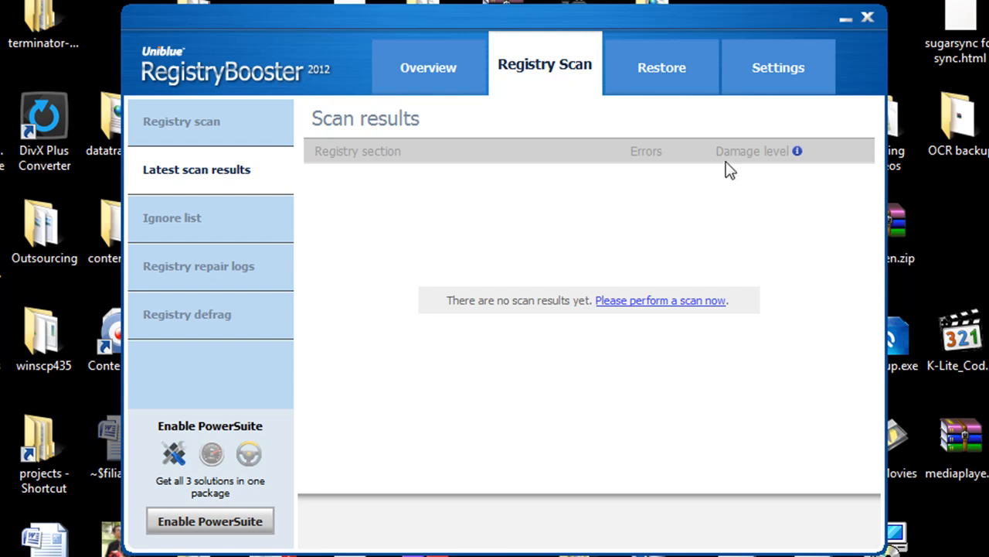
click(230, 225)
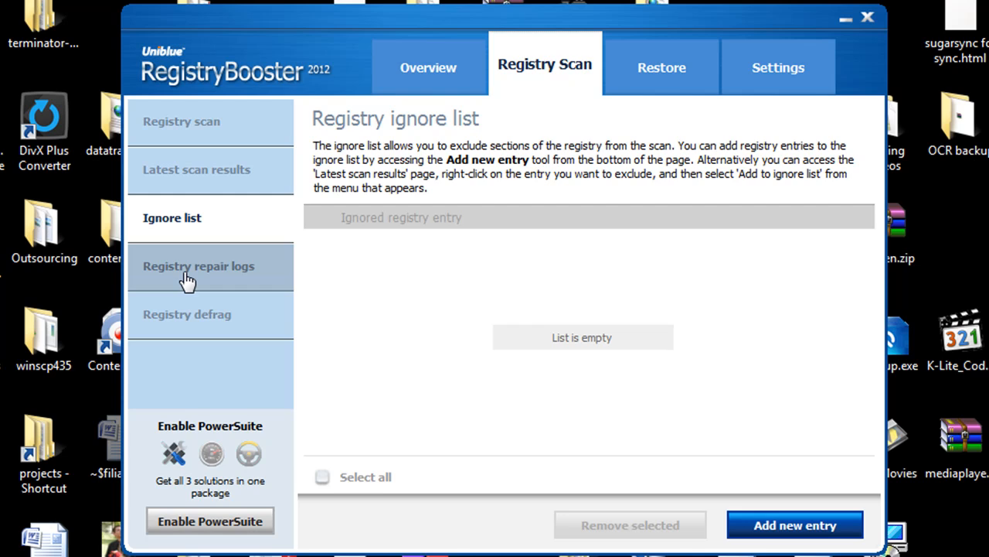
click(188, 278)
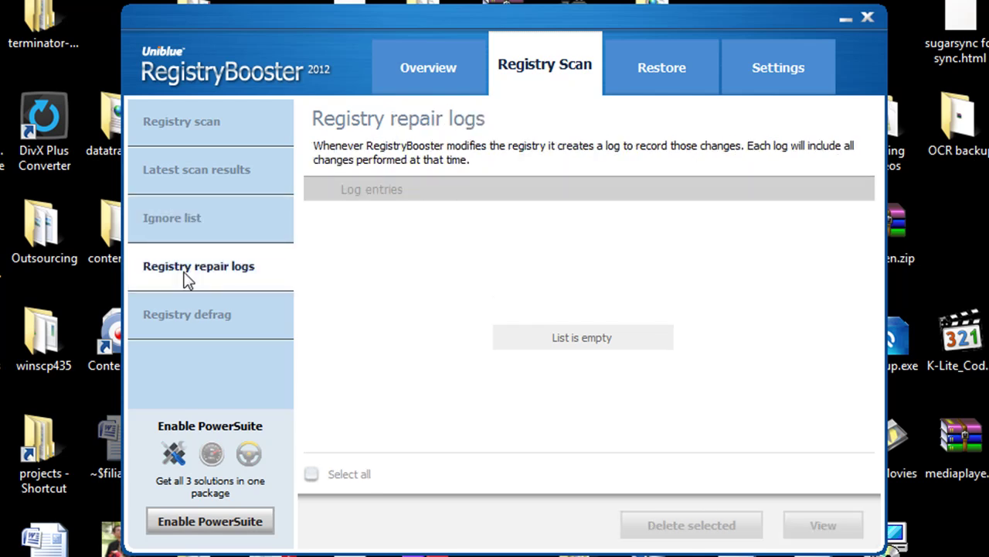
click(188, 228)
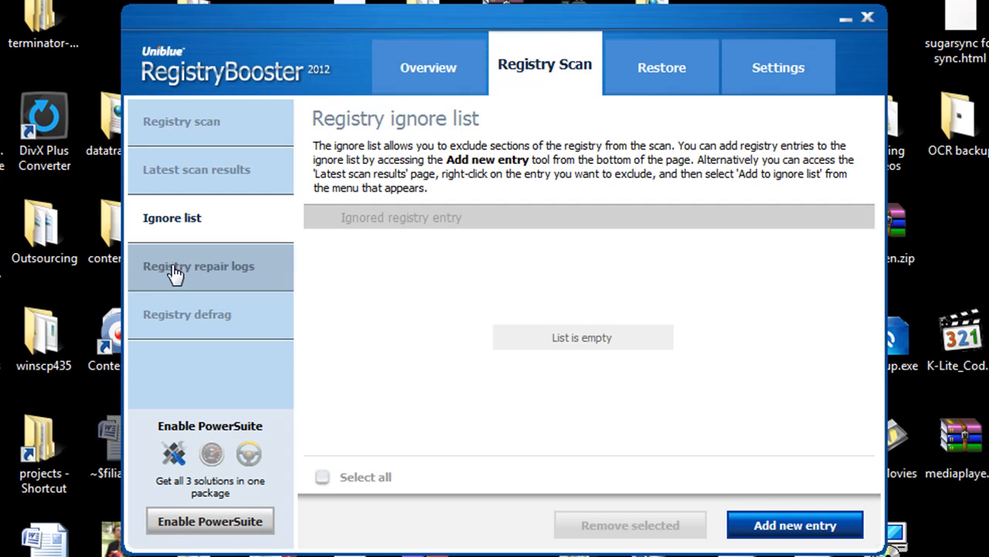
click(191, 330)
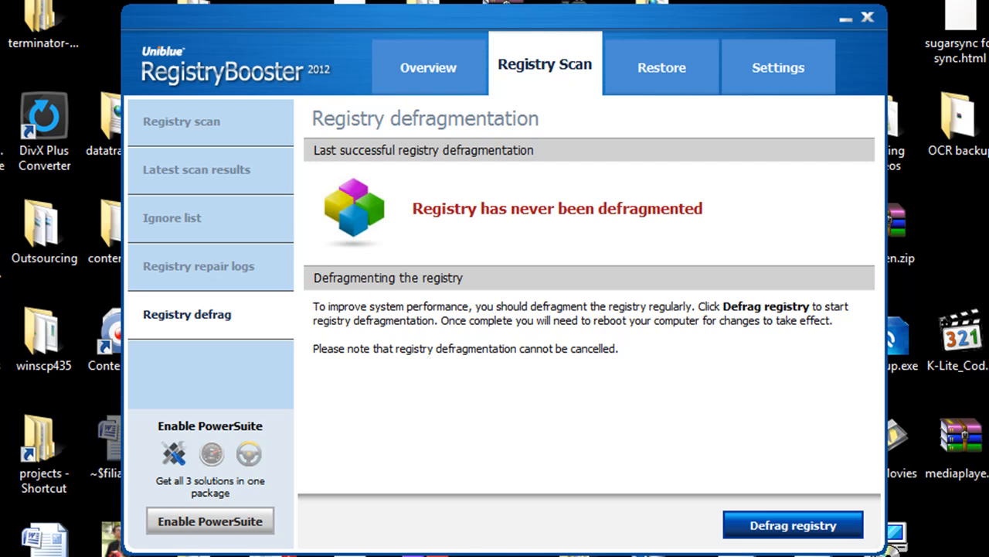
click(220, 121)
Start a registry scan from the Overview, which finds 494 registry errors.
click(443, 75)
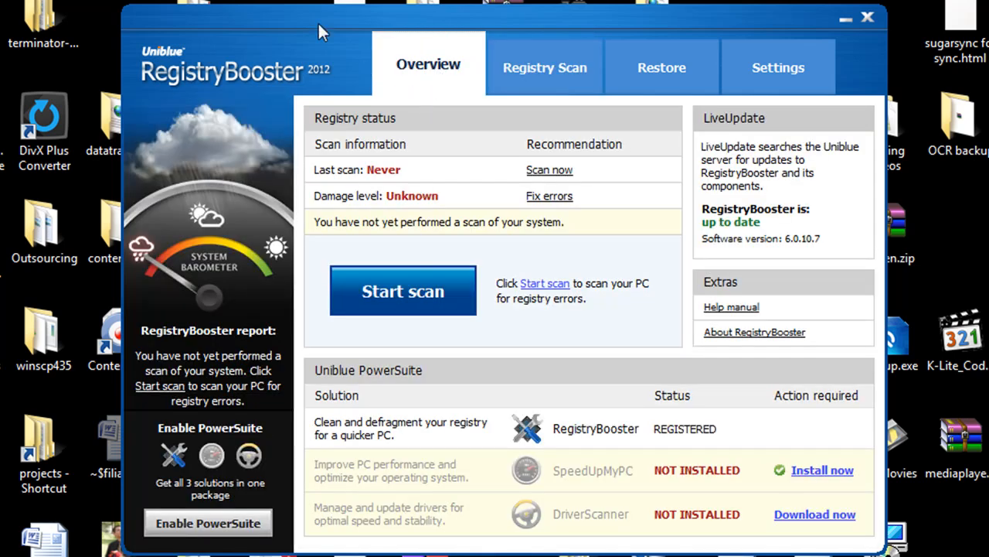
click(402, 291)
click(807, 525)
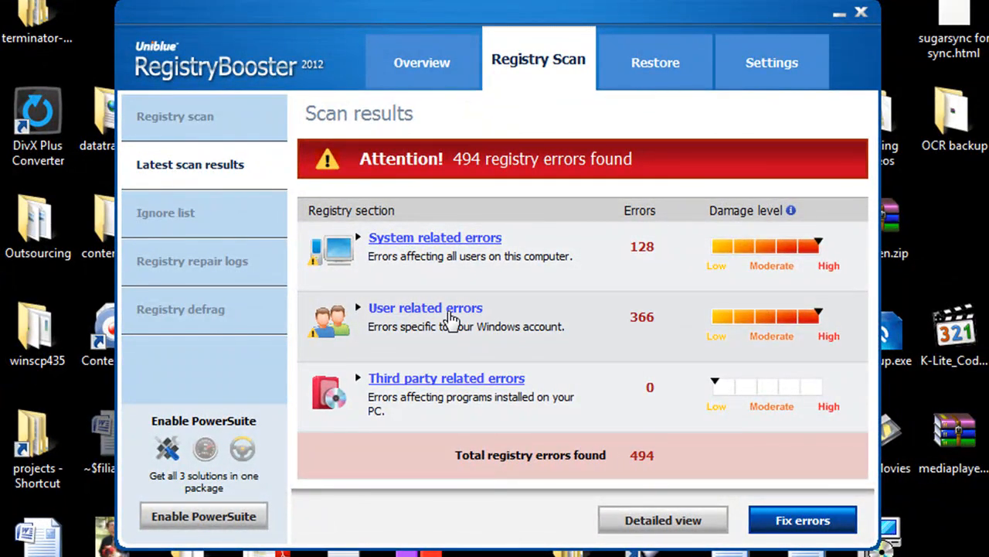
Expand the user related and system related error breakdowns of the 494 errors.
click(451, 317)
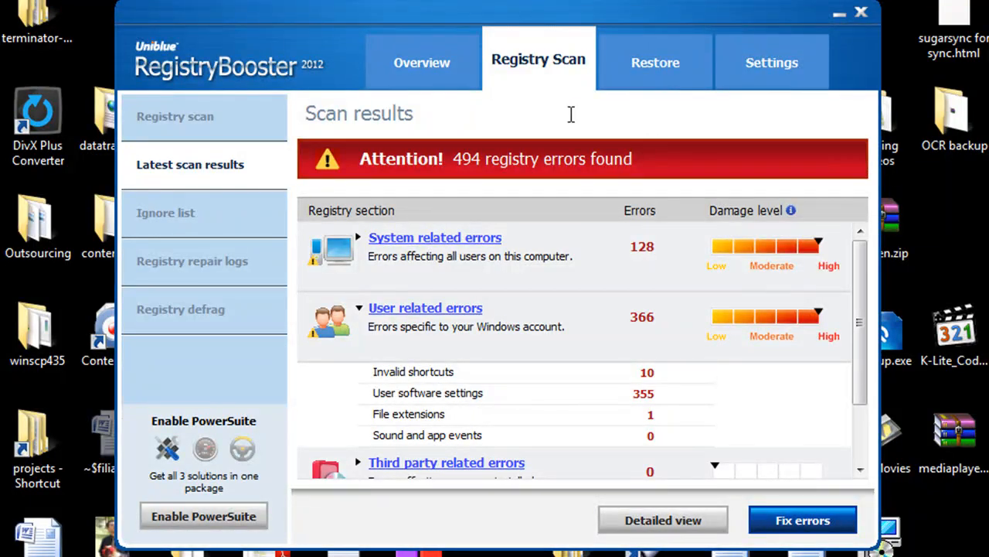
click(429, 248)
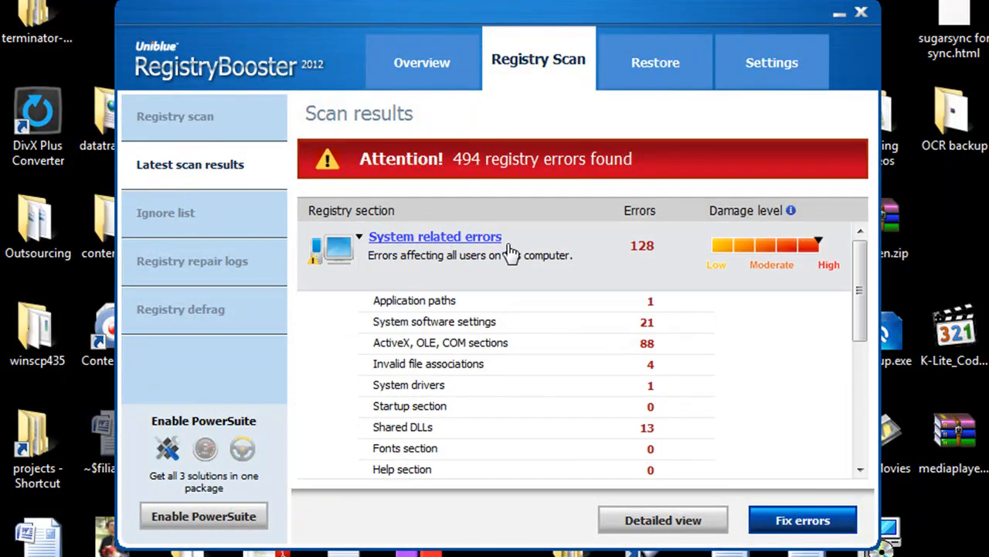
click(408, 241)
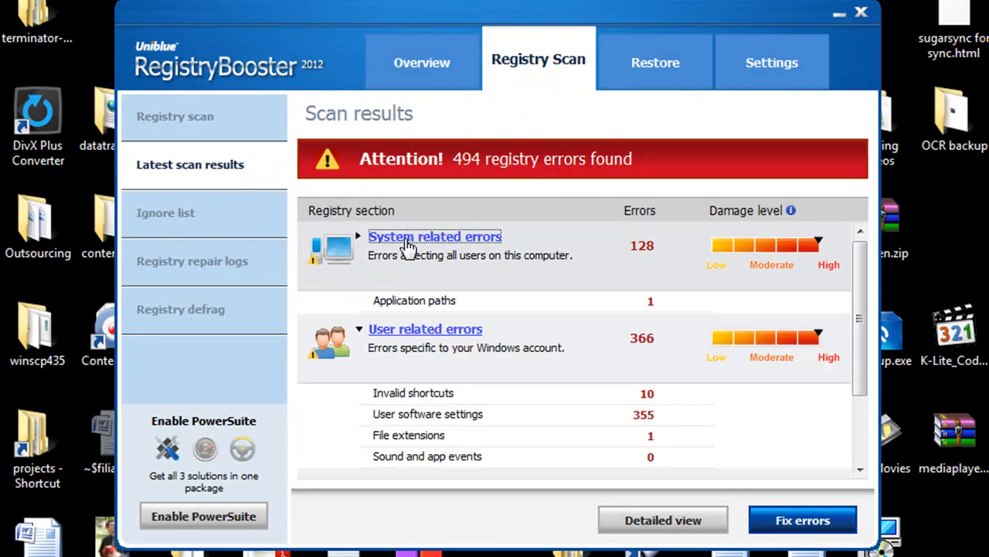
click(408, 241)
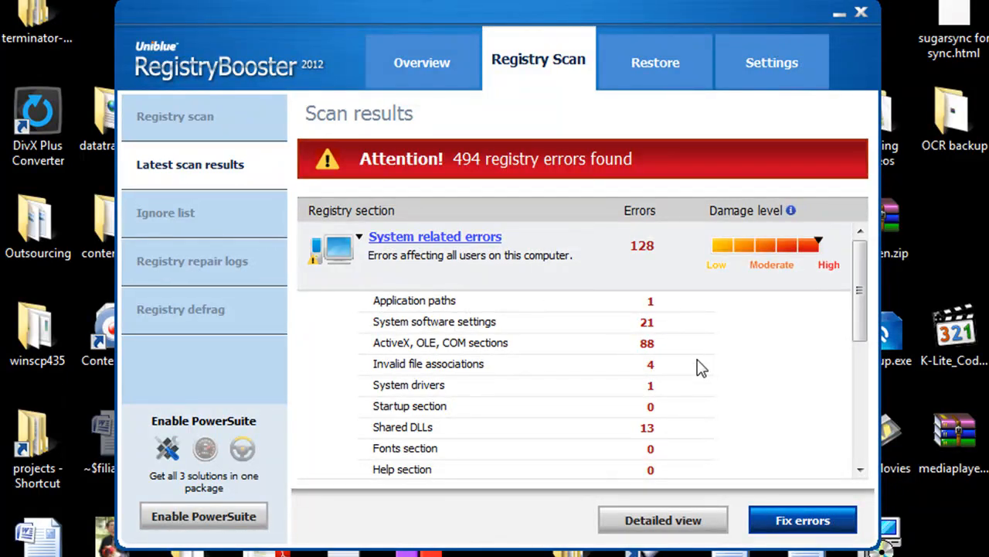
scroll(700, 368, down, 1)
scroll(658, 401, up, 1)
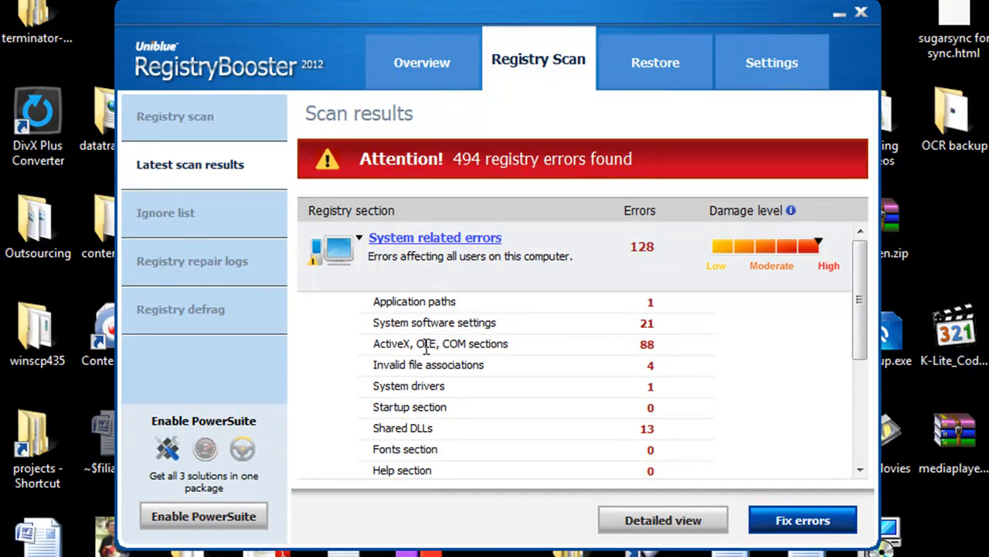
Browse the detailed error list, return to the summary and fix all 494 errors.
click(663, 519)
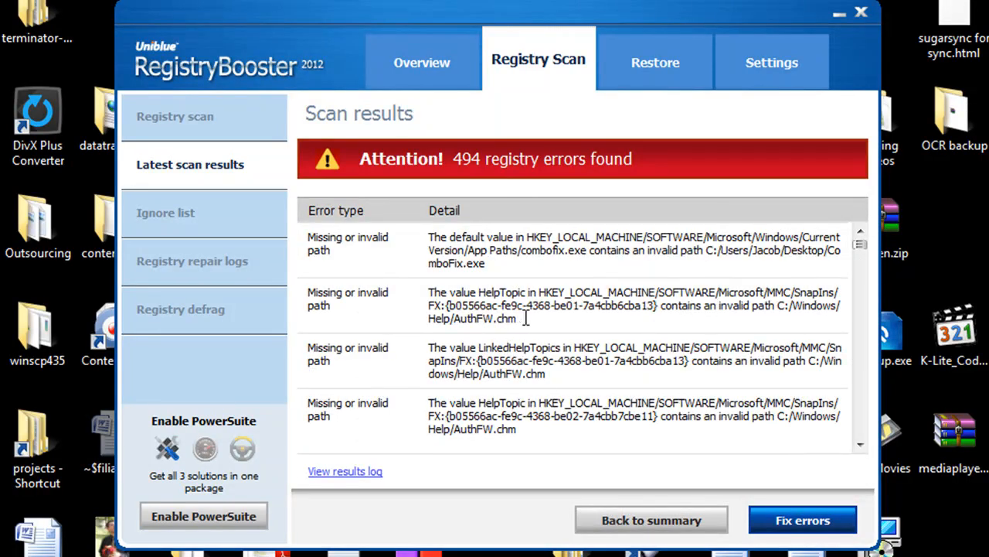
click(861, 444)
click(861, 444)
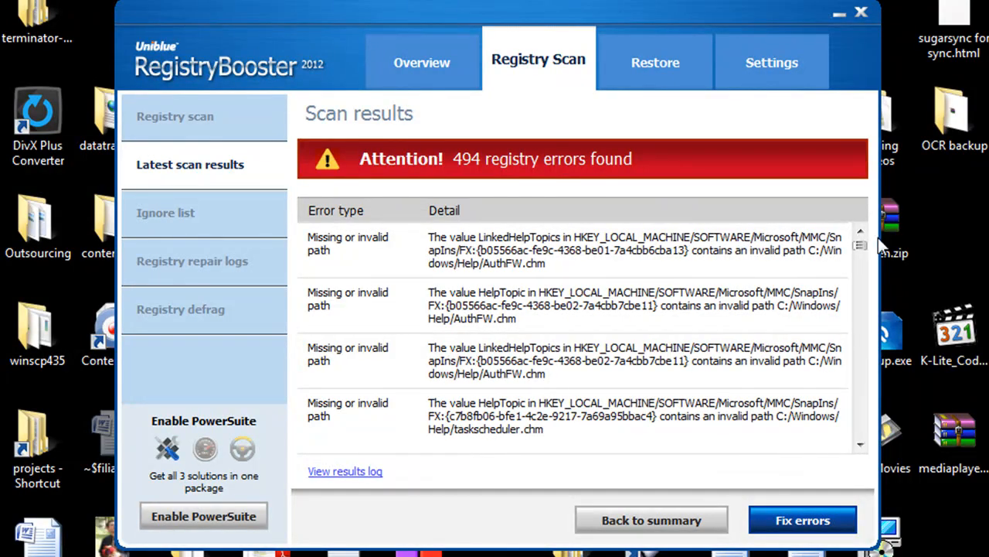
drag(860, 262, 860, 267)
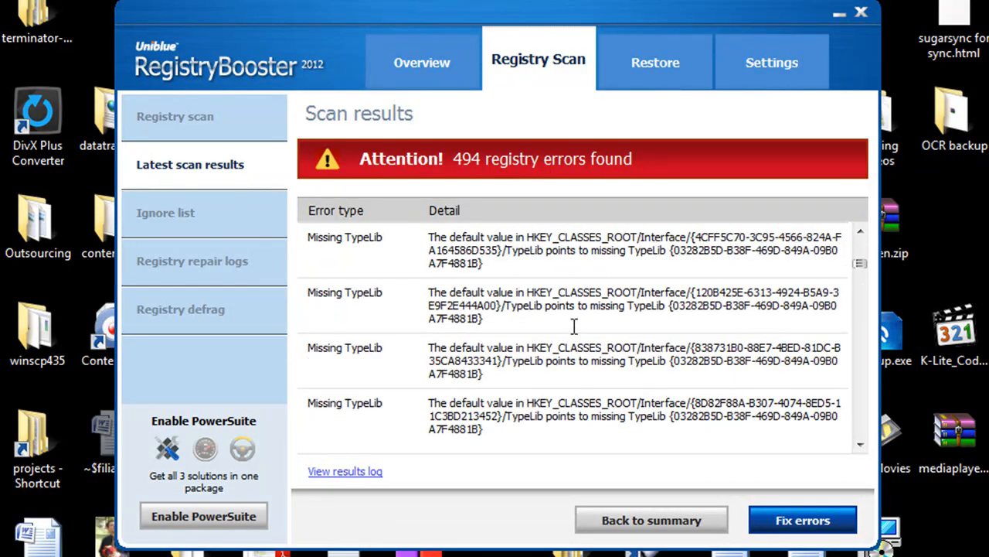
click(634, 519)
click(803, 520)
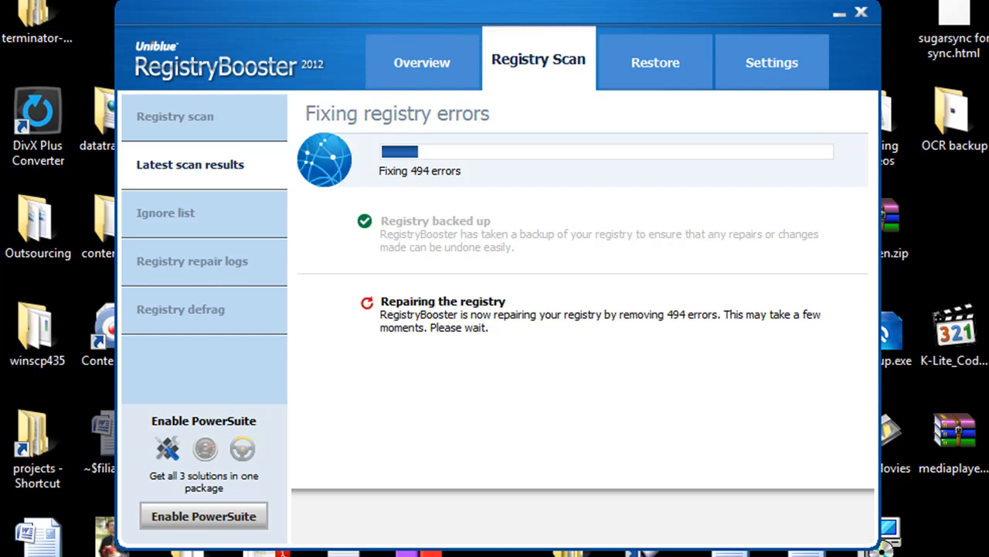
Rescan the registry, keeping the scan running, leaving 2 low-damage errors reported.
click(456, 65)
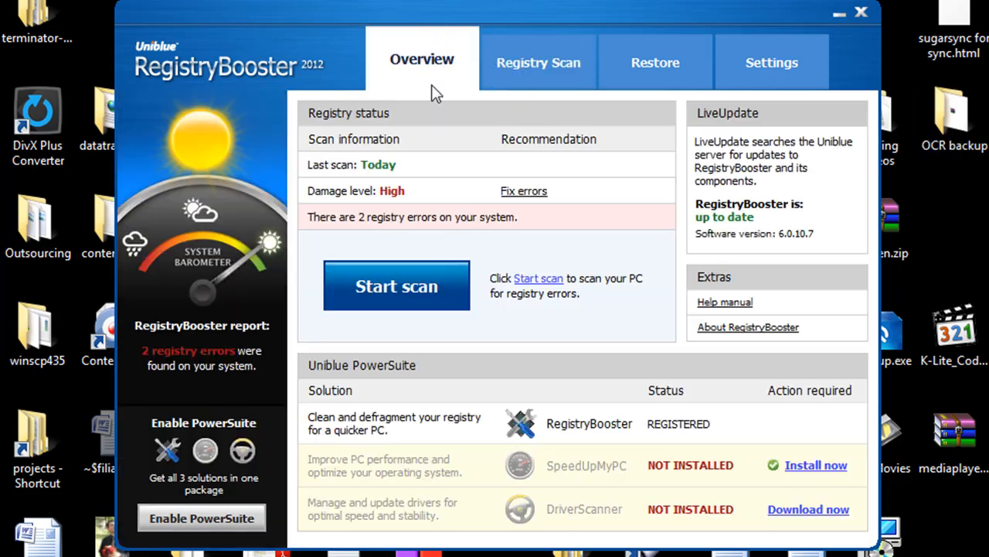
click(400, 285)
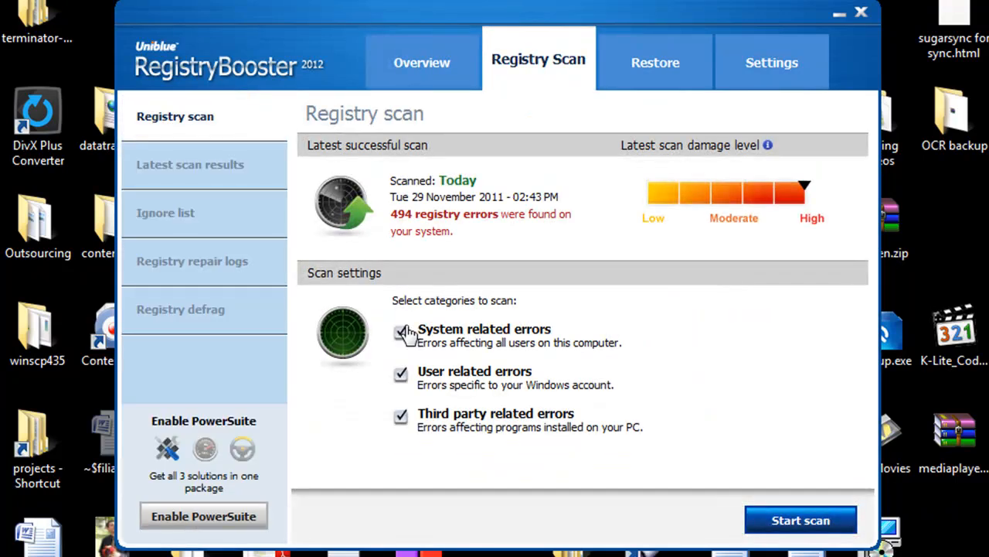
click(796, 519)
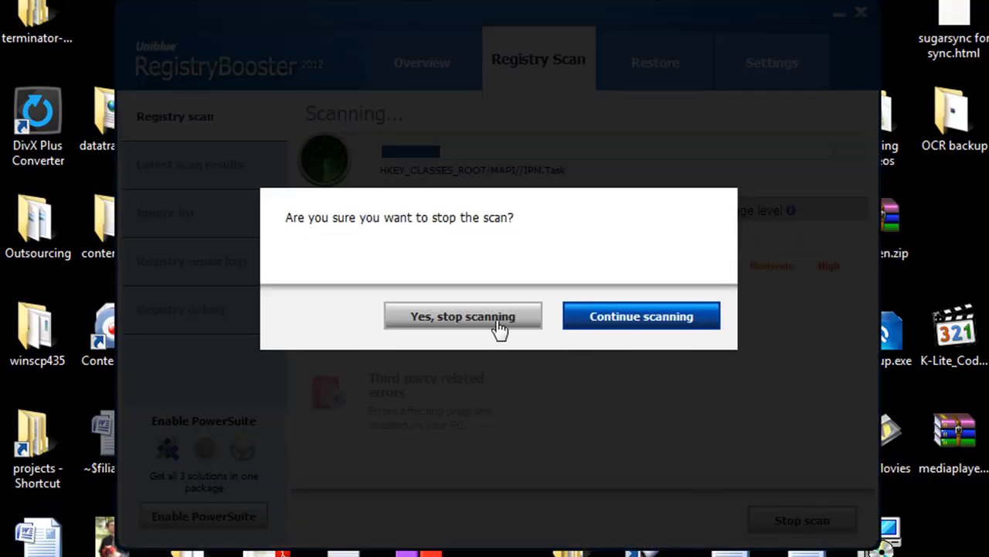
click(603, 316)
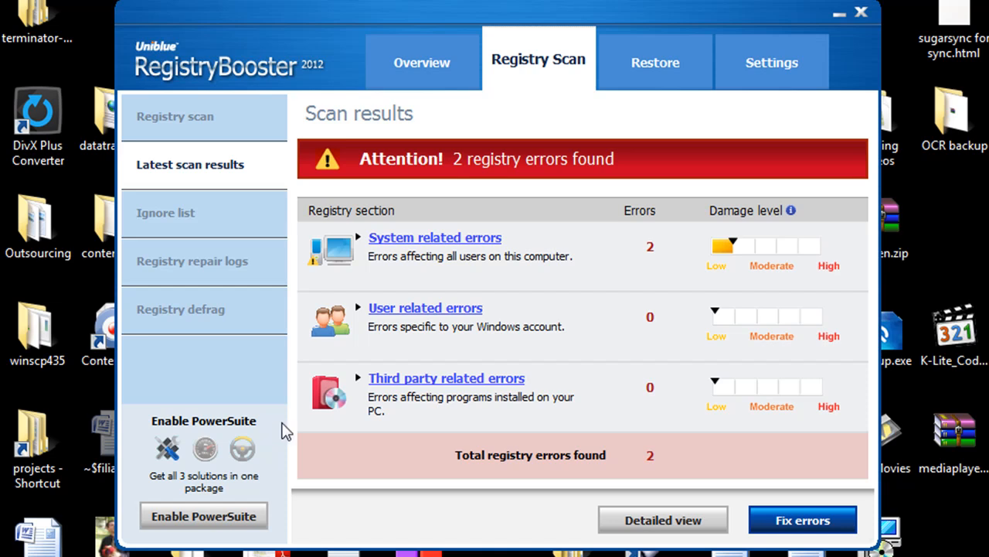
click(422, 62)
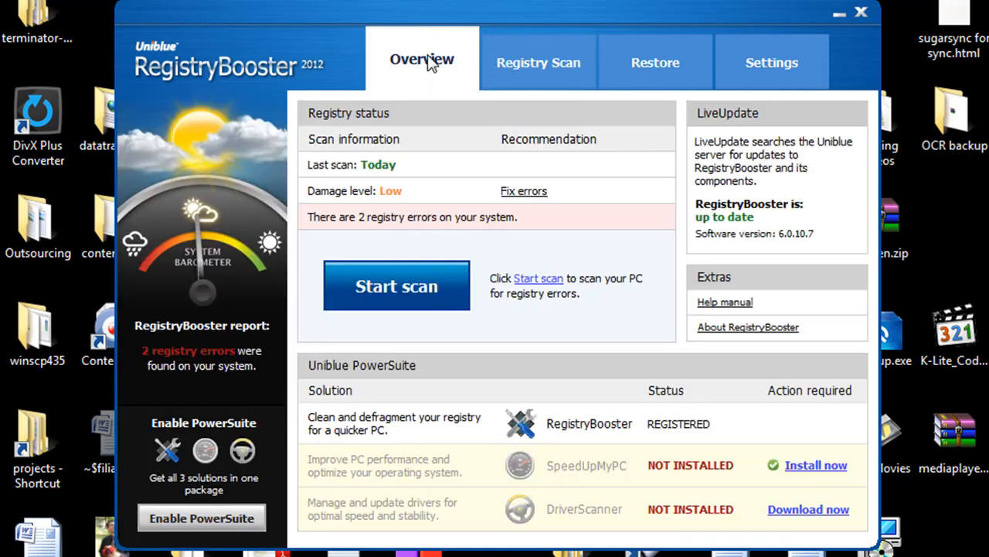